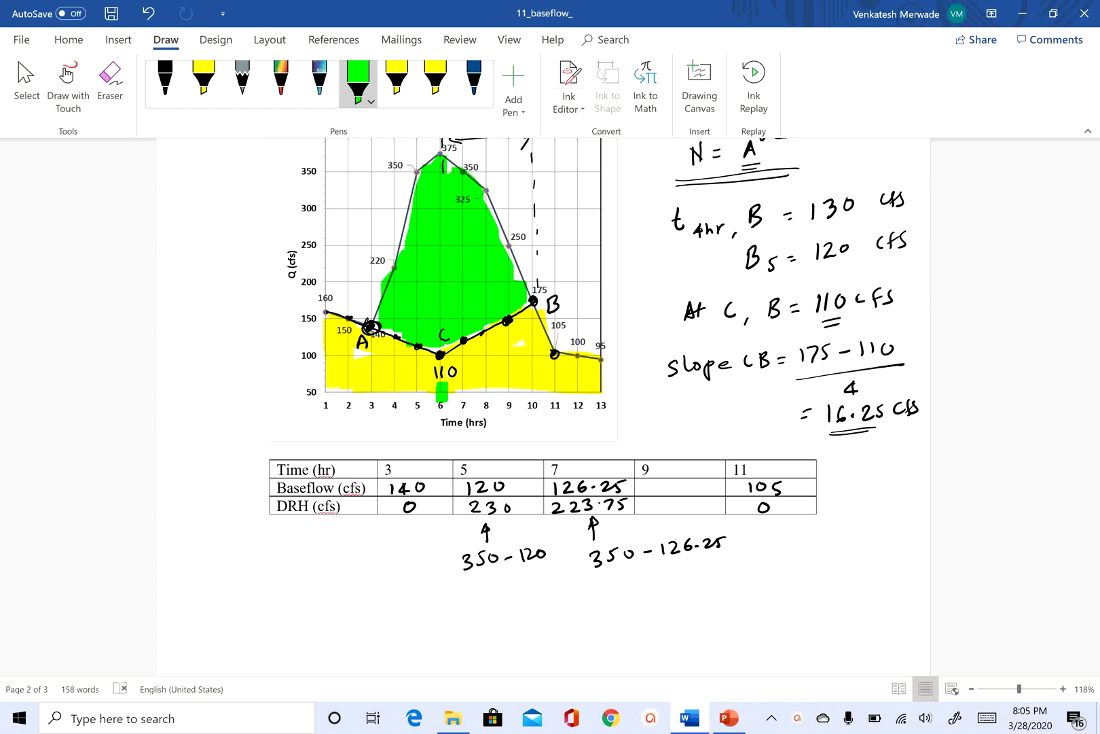
- Scroll to page 3 to show problem (3), its hydrograph and the empty baseflow/DRH table
{"action": "scroll", "coordinate": [543, 401], "scroll_direction": "down", "scroll_amount": 10}
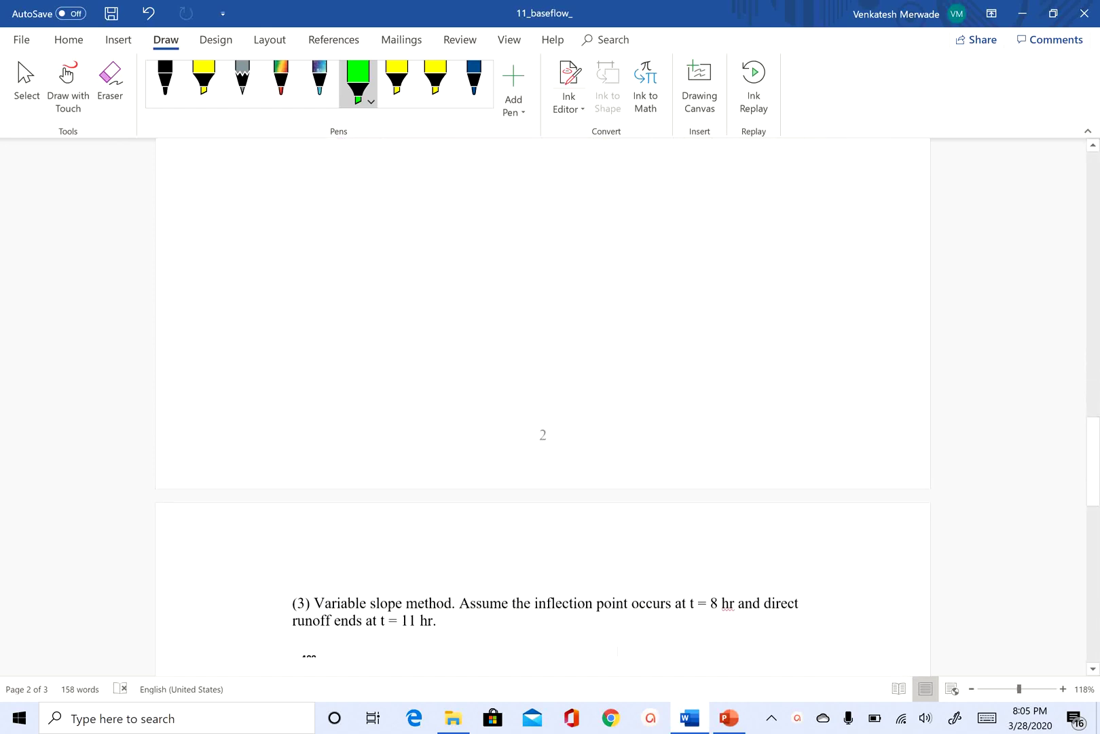
{"action": "scroll", "coordinate": [543, 401], "scroll_direction": "down", "scroll_amount": 8}
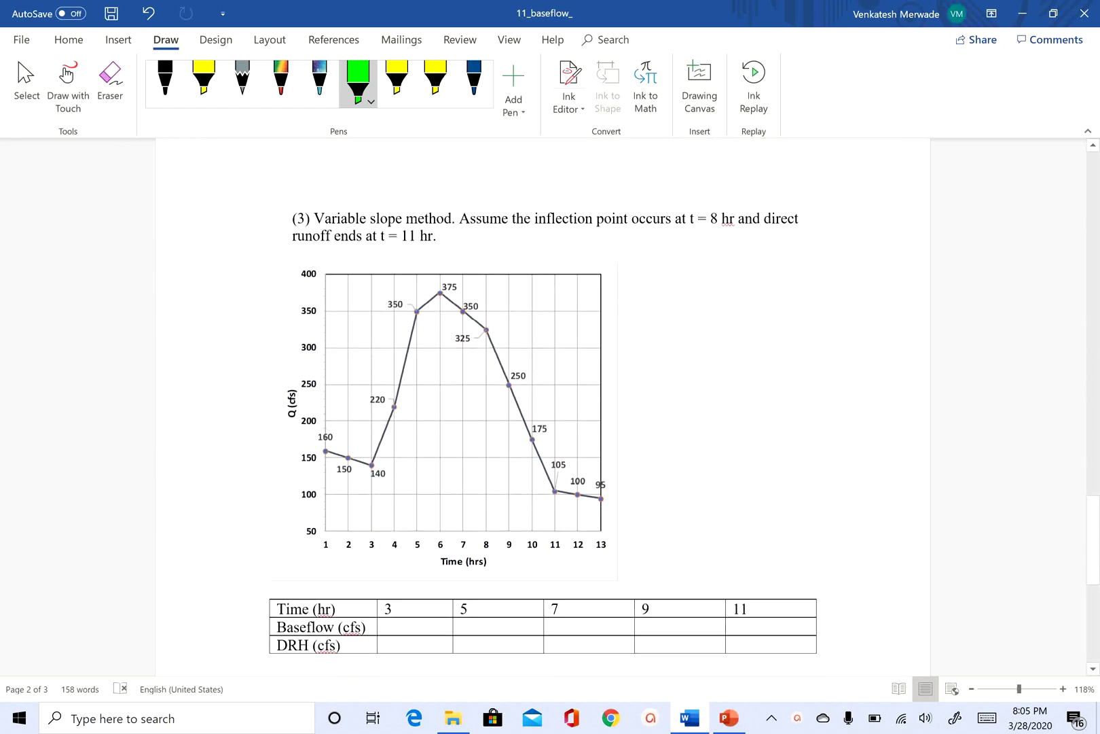
{"action": "scroll", "coordinate": [543, 400], "scroll_direction": "down", "scroll_amount": 1}
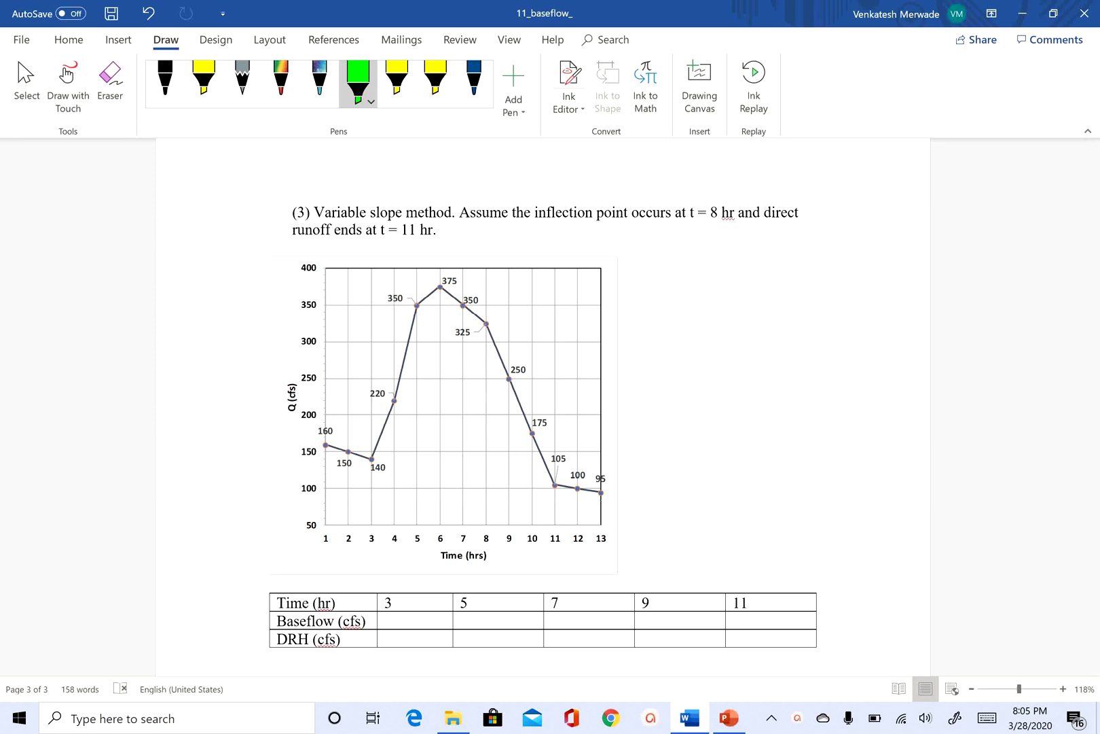
- Highlight the 140 cfs point at t=3 in green and label it A in black ink
{"action": "left_click_drag", "start_coordinate": [371, 451], "coordinate": [371, 466]}
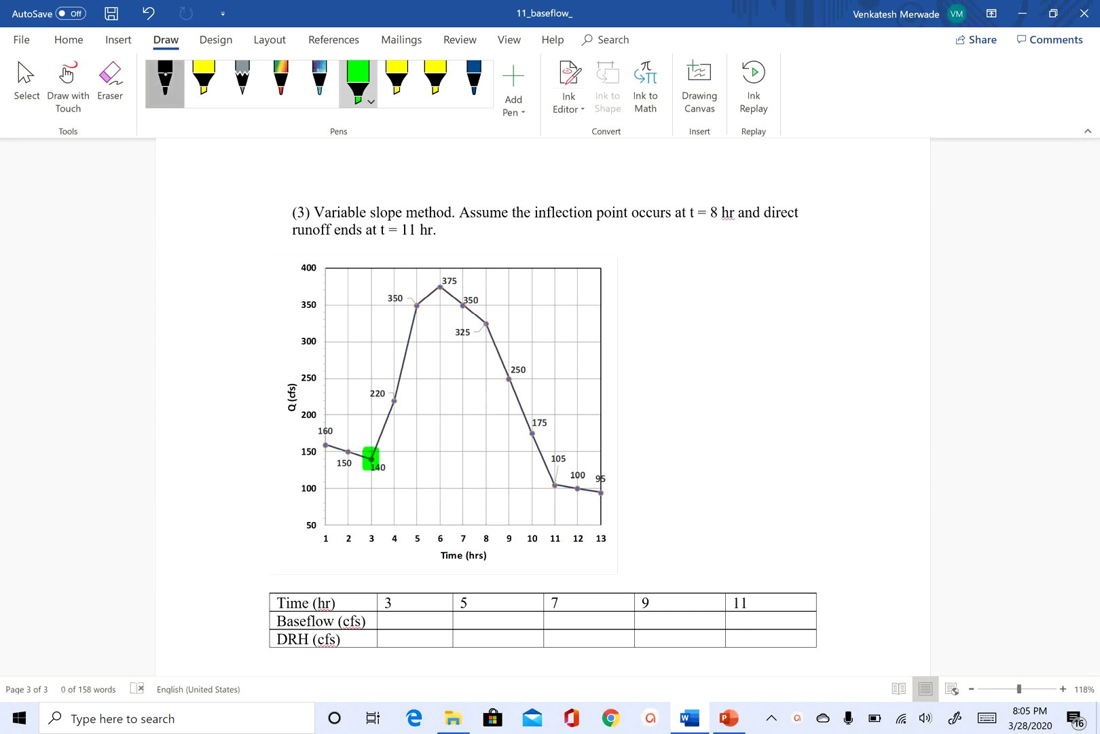
{"action": "left_click", "coordinate": [164, 80]}
{"action": "mouse_move", "coordinate": [361, 424]}
{"action": "left_mouse_down"}
{"action": "mouse_move", "coordinate": [357, 442]}
{"action": "mouse_move", "coordinate": [367, 439]}
{"action": "left_mouse_up"}
{"action": "left_click_drag", "start_coordinate": [354, 434], "coordinate": [368, 431]}
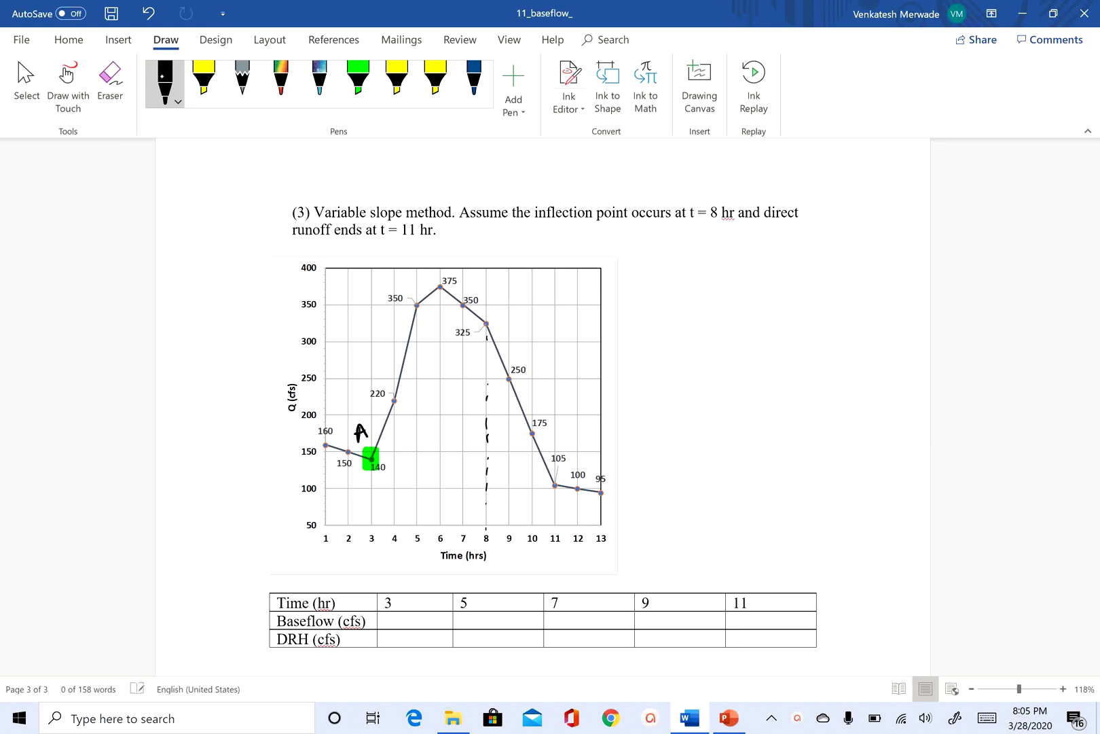
- Mark the 325 cfs inflection point at t=8 with an arrow and draw dashed verticals
{"action": "left_click_drag", "start_coordinate": [485, 327], "coordinate": [553, 229]}
{"action": "mouse_move", "coordinate": [490, 302]}
{"action": "left_mouse_down"}
{"action": "mouse_move", "coordinate": [491, 316]}
{"action": "mouse_move", "coordinate": [499, 310]}
{"action": "left_mouse_up"}
{"action": "left_click_drag", "start_coordinate": [442, 294], "coordinate": [441, 308]}
{"action": "left_click_drag", "start_coordinate": [440, 323], "coordinate": [440, 333]}
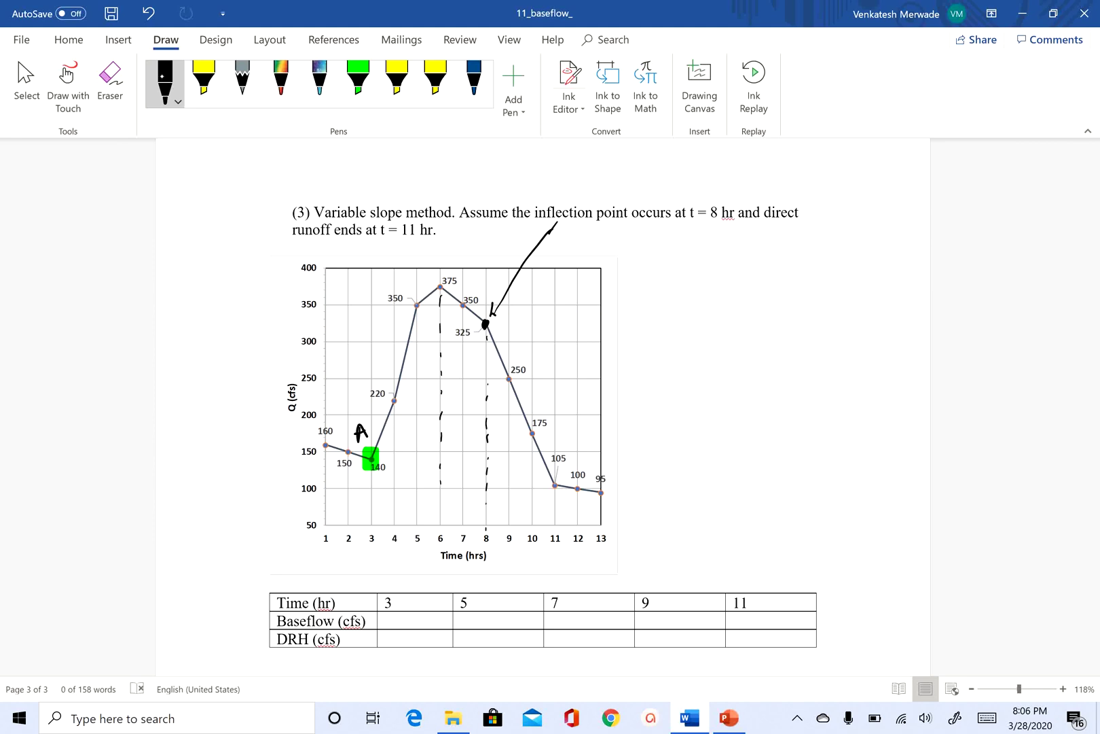
- Draw the baseflow from A toward C and the line from t=8 to t=13, labelling B
{"action": "left_click_drag", "start_coordinate": [327, 445], "coordinate": [436, 483]}
{"action": "left_click_drag", "start_coordinate": [576, 486], "coordinate": [599, 492]}
{"action": "left_click_drag", "start_coordinate": [487, 471], "coordinate": [600, 493]}
{"action": "left_click", "coordinate": [485, 474]}
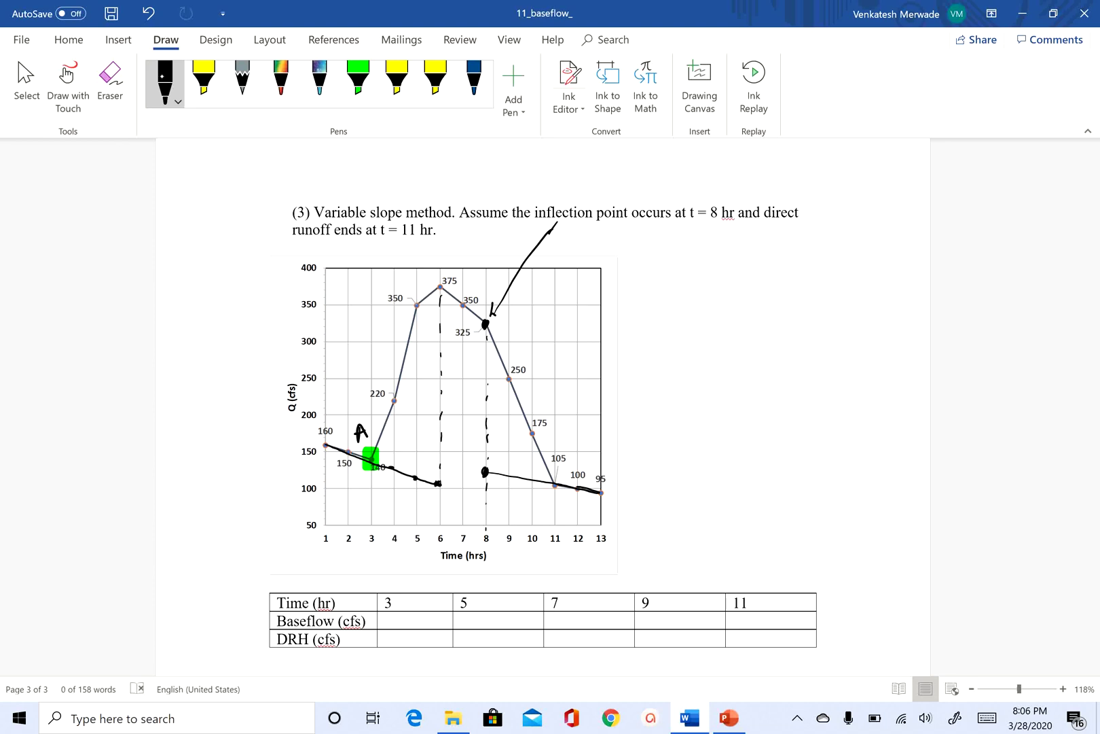
{"action": "left_click_drag", "start_coordinate": [496, 452], "coordinate": [503, 458]}
- Mark C at t=6, connect it up to B, retrace A–C–B, and label the t=11 point
{"action": "left_click_drag", "start_coordinate": [437, 483], "coordinate": [436, 510]}
{"action": "left_click_drag", "start_coordinate": [441, 482], "coordinate": [479, 470]}
{"action": "mouse_move", "coordinate": [373, 460]}
{"action": "left_mouse_down"}
{"action": "mouse_move", "coordinate": [451, 483]}
{"action": "mouse_move", "coordinate": [483, 469]}
{"action": "mouse_move", "coordinate": [558, 485]}
{"action": "left_mouse_up"}
{"action": "left_click_drag", "start_coordinate": [488, 472], "coordinate": [509, 476]}
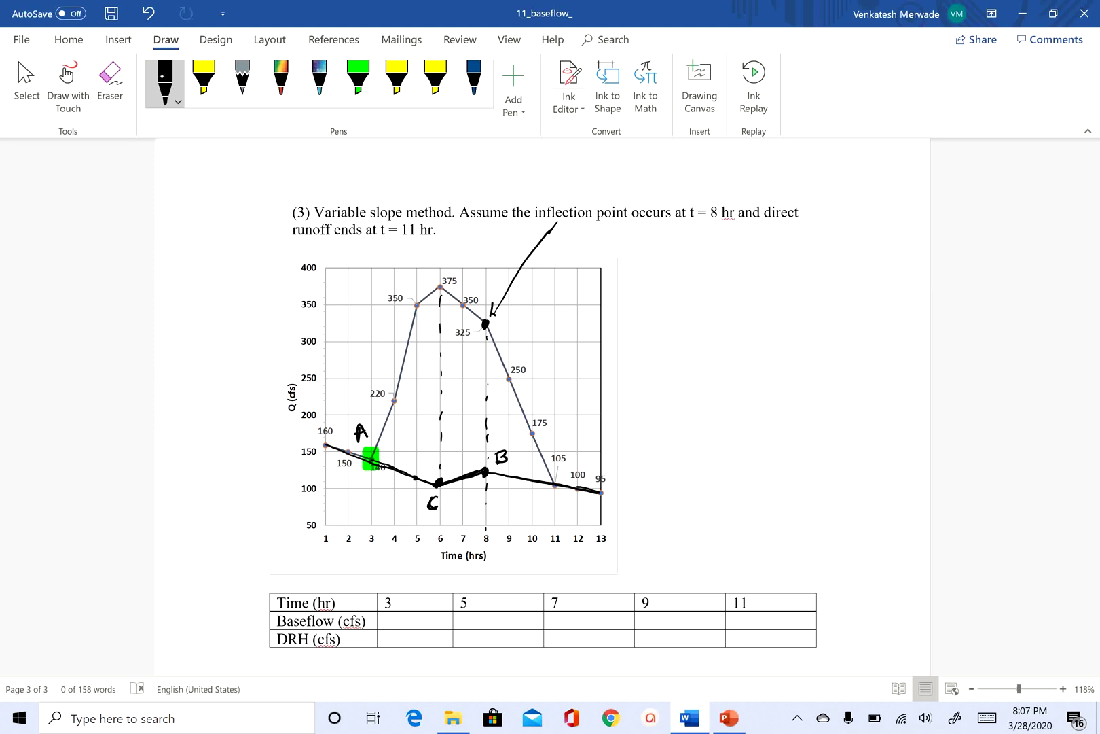
{"action": "left_click_drag", "start_coordinate": [573, 454], "coordinate": [577, 470]}
- Relabel the t=11 point as D and write 'Slope AC = 10 cfs/hr' beside the graph
{"action": "key", "text": "ctrl+z"}
{"action": "key", "text": "ctrl+z"}
{"action": "key", "text": "ctrl+z"}
{"action": "key", "text": "ctrl+z"}
{"action": "left_click_drag", "start_coordinate": [571, 450], "coordinate": [573, 468]}
{"action": "mouse_move", "coordinate": [694, 263]}
{"action": "left_mouse_down"}
{"action": "mouse_move", "coordinate": [686, 279]}
{"action": "mouse_move", "coordinate": [702, 279]}
{"action": "left_mouse_up"}
{"action": "left_click_drag", "start_coordinate": [711, 268], "coordinate": [767, 269]}
{"action": "left_click_drag", "start_coordinate": [758, 263], "coordinate": [777, 267]}
{"action": "left_click_drag", "start_coordinate": [795, 259], "coordinate": [826, 262]}
{"action": "left_click_drag", "start_coordinate": [839, 249], "coordinate": [871, 255]}
{"action": "left_click_drag", "start_coordinate": [885, 239], "coordinate": [892, 271]}
{"action": "left_click_drag", "start_coordinate": [902, 261], "coordinate": [913, 273]}
{"action": "left_click_drag", "start_coordinate": [916, 275], "coordinate": [926, 268]}
- Write 'Slope BD = 5 cfs/hr' on the line beneath slope AC
{"action": "mouse_move", "coordinate": [697, 310]}
{"action": "left_mouse_down"}
{"action": "mouse_move", "coordinate": [690, 328]}
{"action": "mouse_move", "coordinate": [704, 324]}
{"action": "left_mouse_up"}
{"action": "left_click_drag", "start_coordinate": [715, 317], "coordinate": [715, 317]}
{"action": "mouse_move", "coordinate": [724, 317]}
{"action": "left_mouse_down"}
{"action": "mouse_move", "coordinate": [721, 334]}
{"action": "mouse_move", "coordinate": [725, 325]}
{"action": "left_mouse_up"}
{"action": "mouse_move", "coordinate": [734, 320]}
{"action": "left_mouse_down"}
{"action": "mouse_move", "coordinate": [772, 313]}
{"action": "mouse_move", "coordinate": [770, 324]}
{"action": "left_mouse_up"}
{"action": "left_click_drag", "start_coordinate": [794, 304], "coordinate": [787, 320]}
{"action": "left_click", "coordinate": [808, 312]}
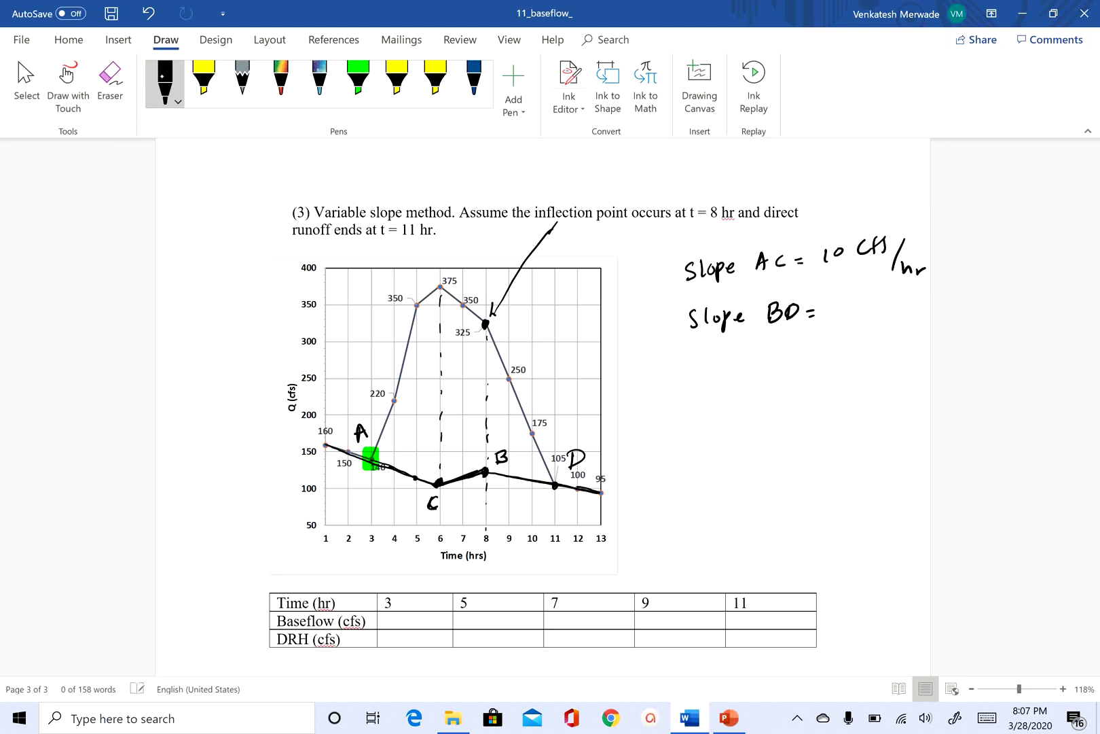
{"action": "left_click_drag", "start_coordinate": [839, 301], "coordinate": [837, 317]}
{"action": "left_click_drag", "start_coordinate": [839, 301], "coordinate": [879, 313]}
{"action": "left_click_drag", "start_coordinate": [875, 305], "coordinate": [883, 312]}
{"action": "mouse_move", "coordinate": [907, 297]}
{"action": "left_mouse_down"}
{"action": "mouse_move", "coordinate": [892, 331]}
{"action": "mouse_move", "coordinate": [909, 330]}
{"action": "left_mouse_up"}
{"action": "left_click_drag", "start_coordinate": [912, 331], "coordinate": [922, 322]}
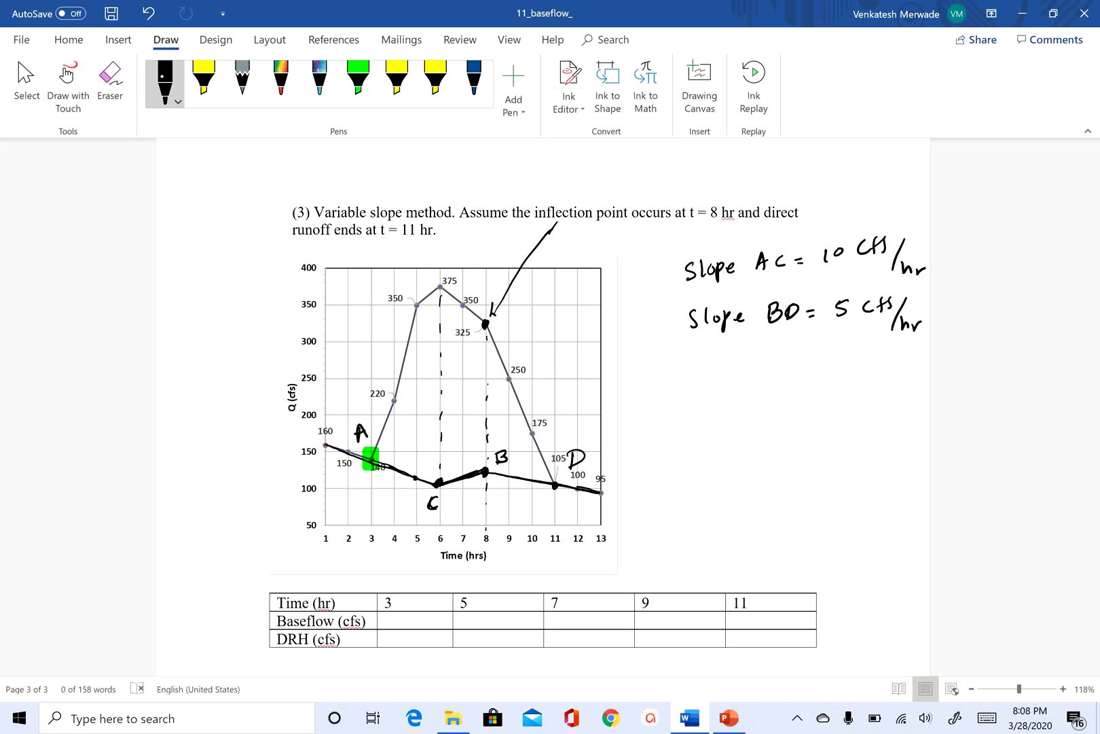
- Annotate baseflow values near B on the graph and start a 'Base flow at' note
{"action": "mouse_move", "coordinate": [528, 477]}
{"action": "left_mouse_down"}
{"action": "mouse_move", "coordinate": [537, 479]}
{"action": "mouse_move", "coordinate": [527, 470]}
{"action": "left_mouse_up"}
{"action": "mouse_move", "coordinate": [531, 461]}
{"action": "left_mouse_down"}
{"action": "mouse_move", "coordinate": [510, 476]}
{"action": "mouse_move", "coordinate": [512, 449]}
{"action": "left_mouse_up"}
{"action": "mouse_move", "coordinate": [516, 442]}
{"action": "left_mouse_down"}
{"action": "mouse_move", "coordinate": [520, 451]}
{"action": "mouse_move", "coordinate": [468, 462]}
{"action": "mouse_move", "coordinate": [484, 446]}
{"action": "left_mouse_up"}
{"action": "left_click_drag", "start_coordinate": [681, 365], "coordinate": [683, 378]}
{"action": "left_click_drag", "start_coordinate": [700, 370], "coordinate": [707, 377]}
{"action": "left_click_drag", "start_coordinate": [713, 371], "coordinate": [752, 373]}
{"action": "left_click_drag", "start_coordinate": [755, 367], "coordinate": [777, 364]}
{"action": "left_click_drag", "start_coordinate": [736, 367], "coordinate": [788, 371]}
{"action": "mouse_move", "coordinate": [803, 353]}
{"action": "left_mouse_down"}
{"action": "mouse_move", "coordinate": [804, 371]}
{"action": "mouse_move", "coordinate": [819, 357]}
{"action": "mouse_move", "coordinate": [836, 373]}
{"action": "left_mouse_up"}
- Write the baseflow at point B as 120 cfs in the notes
{"action": "mouse_move", "coordinate": [834, 356]}
{"action": "left_mouse_down"}
{"action": "mouse_move", "coordinate": [849, 364]}
{"action": "mouse_move", "coordinate": [837, 375]}
{"action": "left_mouse_up"}
{"action": "left_click_drag", "start_coordinate": [759, 407], "coordinate": [770, 406]}
{"action": "left_click_drag", "start_coordinate": [760, 412], "coordinate": [784, 413]}
{"action": "left_click_drag", "start_coordinate": [788, 400], "coordinate": [801, 409]}
{"action": "left_click_drag", "start_coordinate": [811, 401], "coordinate": [842, 405]}
{"action": "mouse_move", "coordinate": [857, 388]}
{"action": "left_mouse_down"}
{"action": "mouse_move", "coordinate": [849, 406]}
{"action": "mouse_move", "coordinate": [860, 396]}
{"action": "left_mouse_up"}
{"action": "left_click_drag", "start_coordinate": [870, 389], "coordinate": [862, 405]}
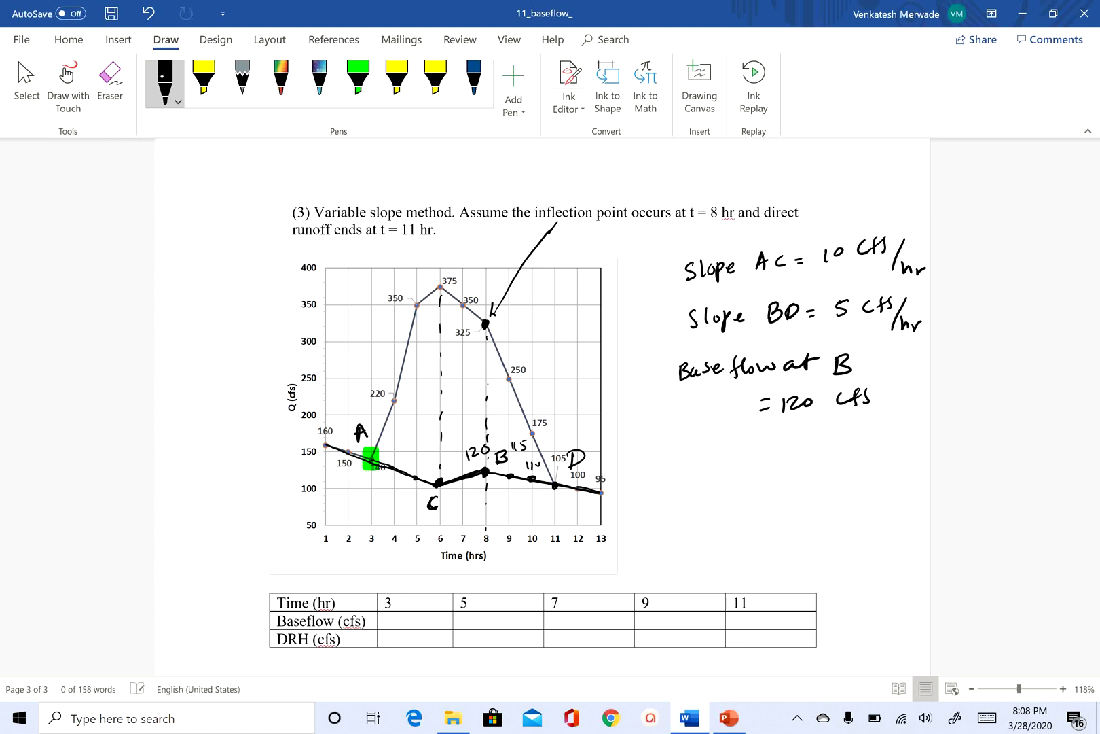
- Add a note line giving the baseflow at C as 110 cfs
{"action": "mouse_move", "coordinate": [686, 457]}
{"action": "left_mouse_down"}
{"action": "mouse_move", "coordinate": [682, 466]}
{"action": "mouse_move", "coordinate": [690, 459]}
{"action": "left_mouse_up"}
{"action": "left_click_drag", "start_coordinate": [696, 449], "coordinate": [698, 467]}
{"action": "mouse_move", "coordinate": [688, 459]}
{"action": "left_mouse_down"}
{"action": "mouse_move", "coordinate": [735, 481]}
{"action": "mouse_move", "coordinate": [747, 459]}
{"action": "left_mouse_up"}
{"action": "left_click_drag", "start_coordinate": [752, 450], "coordinate": [753, 467]}
{"action": "left_click_drag", "start_coordinate": [747, 460], "coordinate": [787, 466]}
{"action": "left_click_drag", "start_coordinate": [803, 460], "coordinate": [808, 460]}
{"action": "mouse_move", "coordinate": [823, 446]}
{"action": "left_mouse_down"}
{"action": "mouse_move", "coordinate": [822, 467]}
{"action": "mouse_move", "coordinate": [833, 450]}
{"action": "mouse_move", "coordinate": [815, 470]}
{"action": "mouse_move", "coordinate": [865, 461]}
{"action": "left_mouse_up"}
{"action": "left_click_drag", "start_coordinate": [874, 445], "coordinate": [871, 464]}
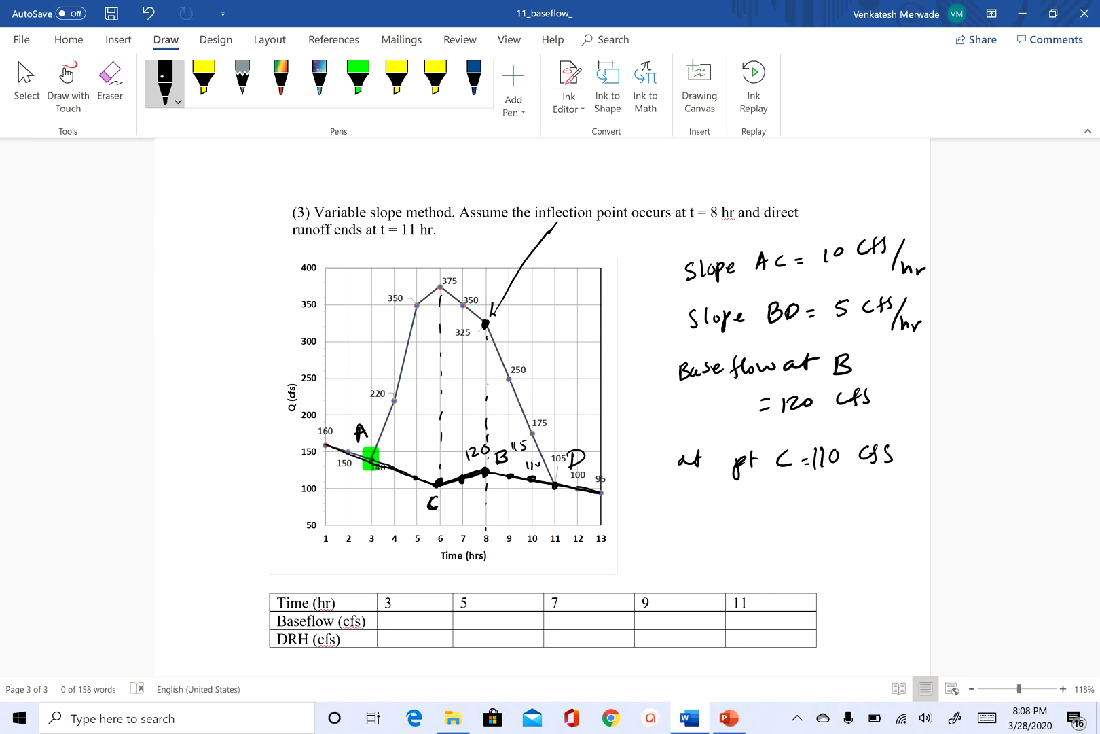
- Write 'at B at t7' on the bottom line, undoing the stray strokes first
{"action": "left_click_drag", "start_coordinate": [677, 511], "coordinate": [692, 522]}
{"action": "left_click_drag", "start_coordinate": [679, 513], "coordinate": [726, 524]}
{"action": "left_click_drag", "start_coordinate": [705, 511], "coordinate": [727, 509]}
{"action": "left_click", "coordinate": [735, 514]}
{"action": "key", "text": "ctrl+z"}
{"action": "key", "text": "ctrl+z"}
{"action": "key", "text": "ctrl+z"}
{"action": "mouse_move", "coordinate": [706, 502]}
{"action": "left_mouse_down"}
{"action": "mouse_move", "coordinate": [704, 523]}
{"action": "mouse_move", "coordinate": [750, 521]}
{"action": "left_mouse_up"}
{"action": "mouse_move", "coordinate": [760, 504]}
{"action": "left_mouse_down"}
{"action": "mouse_move", "coordinate": [755, 523]}
{"action": "mouse_move", "coordinate": [770, 511]}
{"action": "mouse_move", "coordinate": [804, 520]}
{"action": "mouse_move", "coordinate": [805, 505]}
{"action": "mouse_move", "coordinate": [813, 530]}
{"action": "left_mouse_up"}
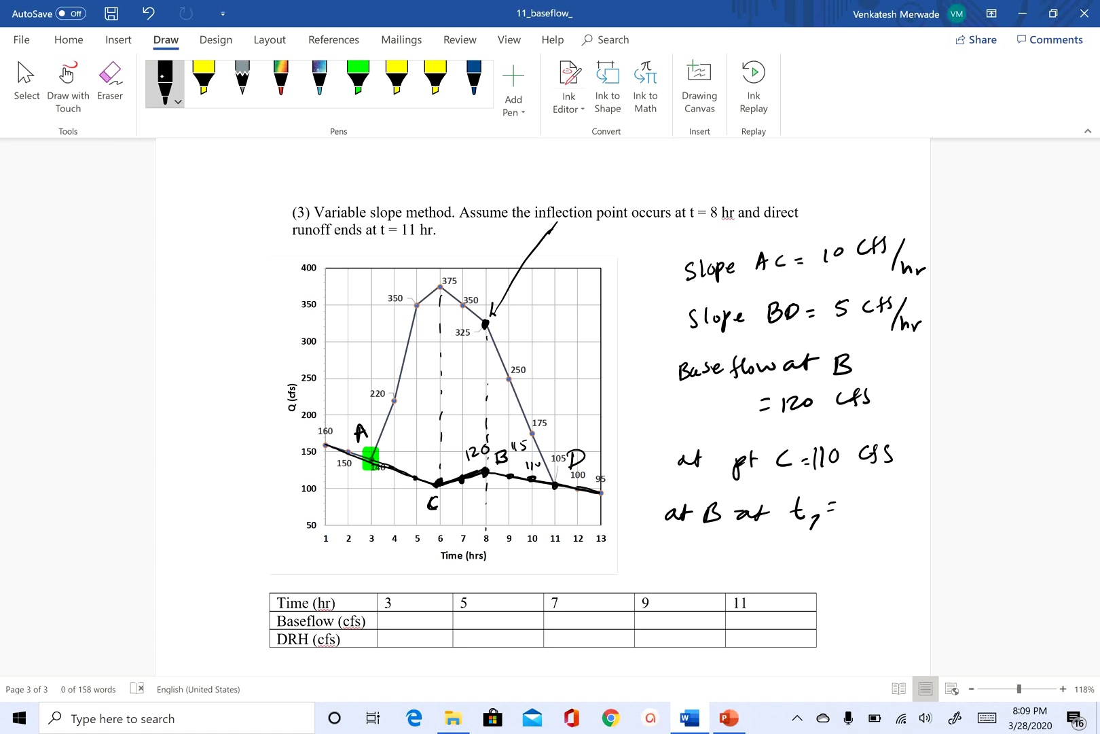
- Label point C with 110 on the graph and write 115 cfs at t7, double-underlined
{"action": "left_click_drag", "start_coordinate": [424, 463], "coordinate": [423, 476]}
{"action": "mouse_move", "coordinate": [429, 464]}
{"action": "left_mouse_down"}
{"action": "mouse_move", "coordinate": [429, 475]}
{"action": "mouse_move", "coordinate": [439, 465]}
{"action": "left_mouse_up"}
{"action": "left_click_drag", "start_coordinate": [854, 496], "coordinate": [853, 512]}
{"action": "mouse_move", "coordinate": [861, 494]}
{"action": "left_mouse_down"}
{"action": "mouse_move", "coordinate": [860, 510]}
{"action": "mouse_move", "coordinate": [882, 492]}
{"action": "left_mouse_up"}
{"action": "left_click_drag", "start_coordinate": [906, 493], "coordinate": [907, 506]}
{"action": "left_click_drag", "start_coordinate": [922, 493], "coordinate": [915, 505]}
{"action": "left_click_drag", "start_coordinate": [851, 520], "coordinate": [879, 523]}
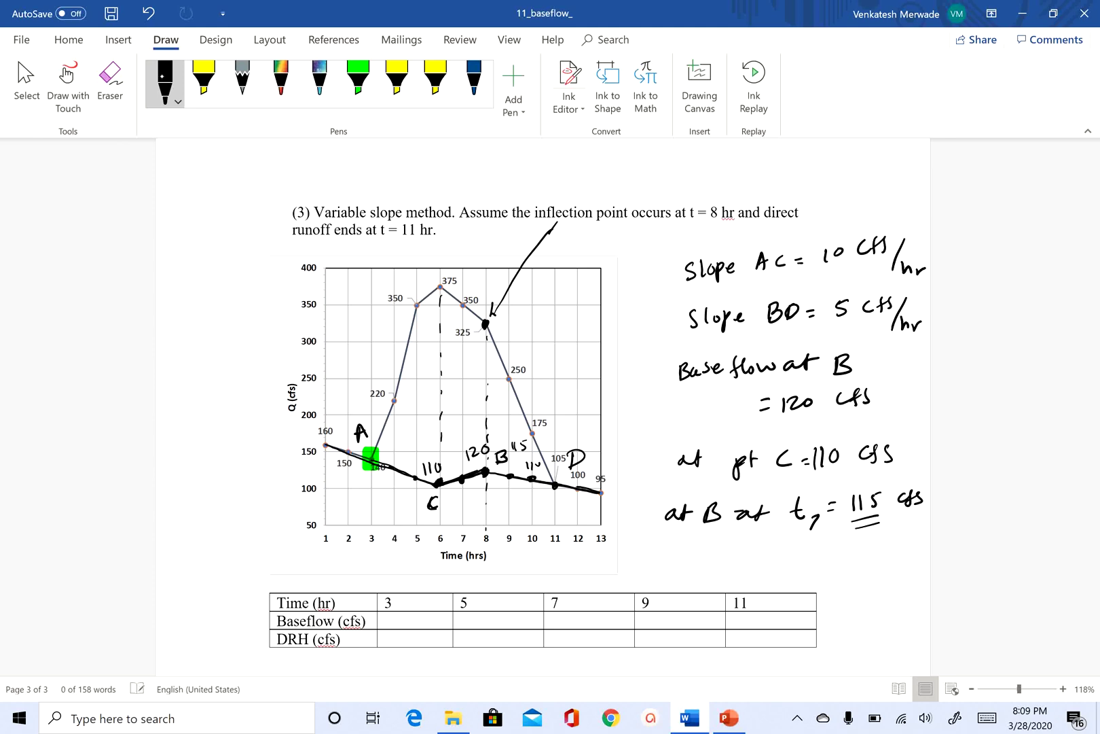
{"action": "scroll", "coordinate": [543, 380], "scroll_direction": "down", "scroll_amount": 3}
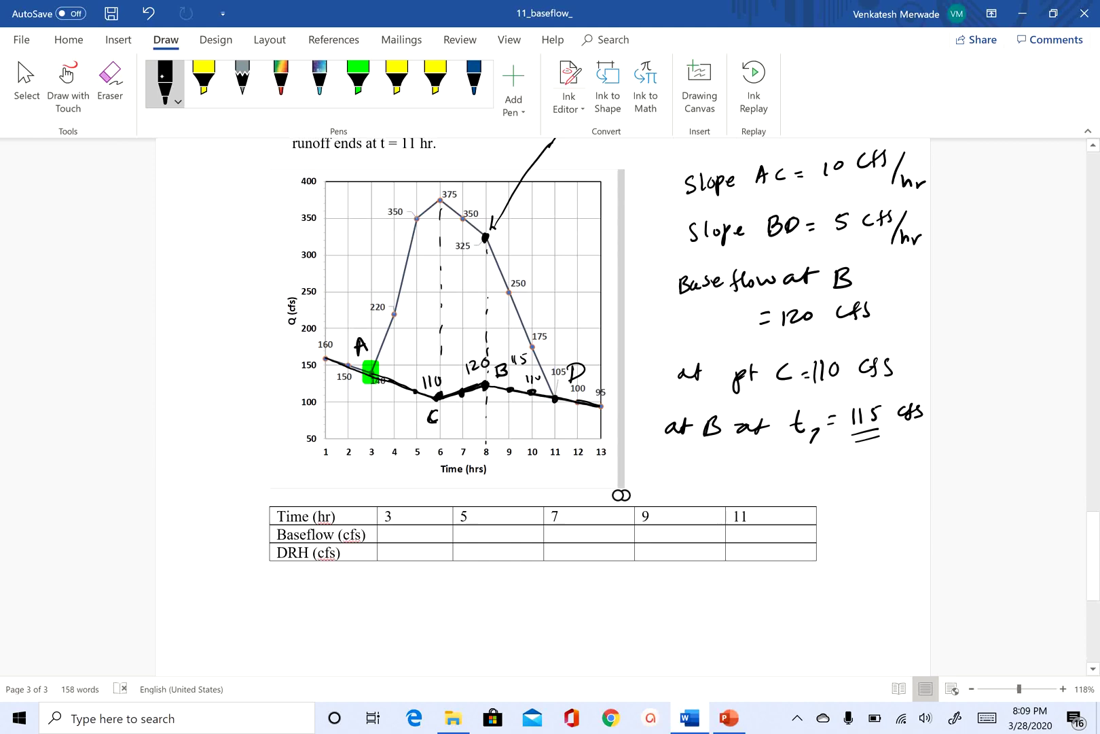
- Enter baseflow 146 and DRH 0 for hour 3, and baseflow 105 and DRH 0 for hour 11
{"action": "left_click", "coordinate": [270, 571]}
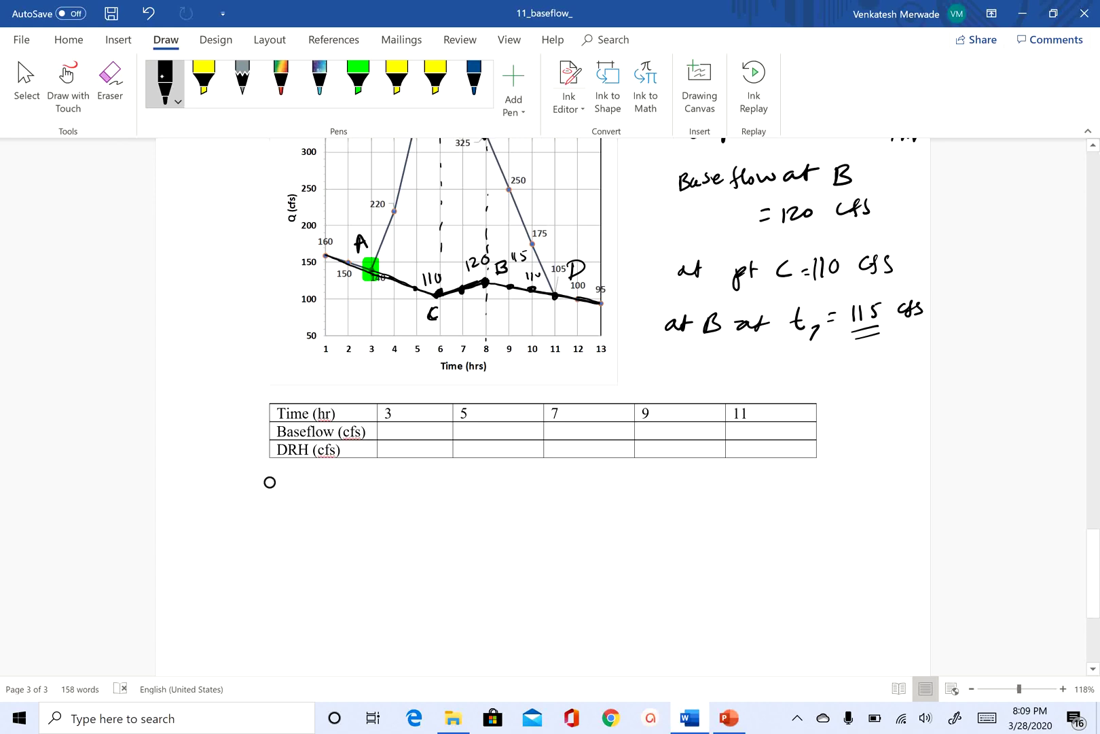
{"action": "mouse_move", "coordinate": [394, 425]}
{"action": "left_mouse_down"}
{"action": "mouse_move", "coordinate": [392, 439]}
{"action": "mouse_move", "coordinate": [411, 432]}
{"action": "left_mouse_up"}
{"action": "mouse_move", "coordinate": [406, 425]}
{"action": "left_mouse_down"}
{"action": "mouse_move", "coordinate": [406, 438]}
{"action": "mouse_move", "coordinate": [420, 430]}
{"action": "mouse_move", "coordinate": [411, 446]}
{"action": "left_mouse_up"}
{"action": "mouse_move", "coordinate": [749, 425]}
{"action": "left_mouse_down"}
{"action": "mouse_move", "coordinate": [747, 437]}
{"action": "mouse_move", "coordinate": [758, 427]}
{"action": "left_mouse_up"}
{"action": "mouse_move", "coordinate": [773, 423]}
{"action": "left_mouse_down"}
{"action": "mouse_move", "coordinate": [770, 436]}
{"action": "mouse_move", "coordinate": [779, 420]}
{"action": "left_mouse_up"}
{"action": "left_click_drag", "start_coordinate": [766, 446], "coordinate": [764, 447]}
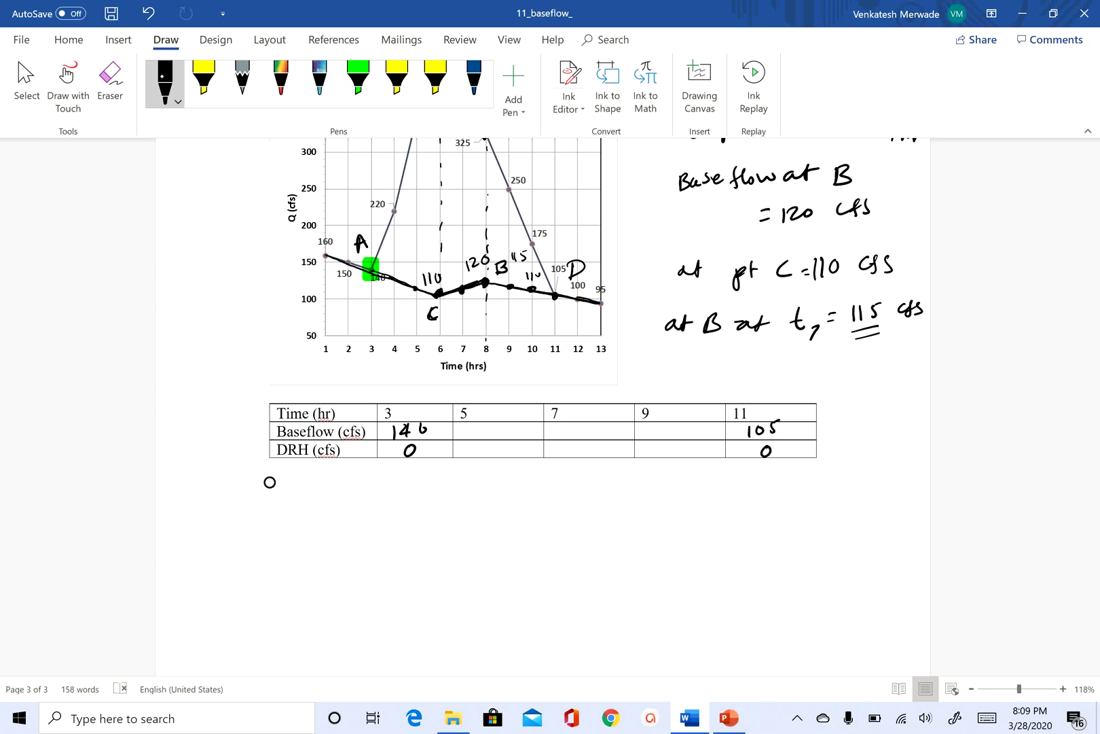
- Enter baseflow 115 for hours 9 and 7 and 120 for hour 5
{"action": "left_click_drag", "start_coordinate": [653, 425], "coordinate": [654, 437]}
{"action": "left_click_drag", "start_coordinate": [661, 426], "coordinate": [670, 435]}
{"action": "left_click_drag", "start_coordinate": [676, 424], "coordinate": [686, 420]}
{"action": "left_click_drag", "start_coordinate": [561, 427], "coordinate": [561, 438]}
{"action": "left_click_drag", "start_coordinate": [570, 424], "coordinate": [579, 437]}
{"action": "left_click_drag", "start_coordinate": [474, 425], "coordinate": [476, 437]}
{"action": "left_click_drag", "start_coordinate": [480, 427], "coordinate": [508, 427]}
- Mark the DRH cells for hours 5, 7 and 9 as still to compute
{"action": "left_click_drag", "start_coordinate": [493, 484], "coordinate": [492, 462]}
{"action": "left_click_drag", "start_coordinate": [488, 468], "coordinate": [497, 462]}
{"action": "mouse_move", "coordinate": [591, 464]}
{"action": "left_mouse_down"}
{"action": "mouse_move", "coordinate": [586, 485]}
{"action": "mouse_move", "coordinate": [584, 469]}
{"action": "left_mouse_up"}
{"action": "mouse_move", "coordinate": [682, 465]}
{"action": "left_mouse_down"}
{"action": "mouse_move", "coordinate": [684, 484]}
{"action": "mouse_move", "coordinate": [689, 469]}
{"action": "left_mouse_up"}
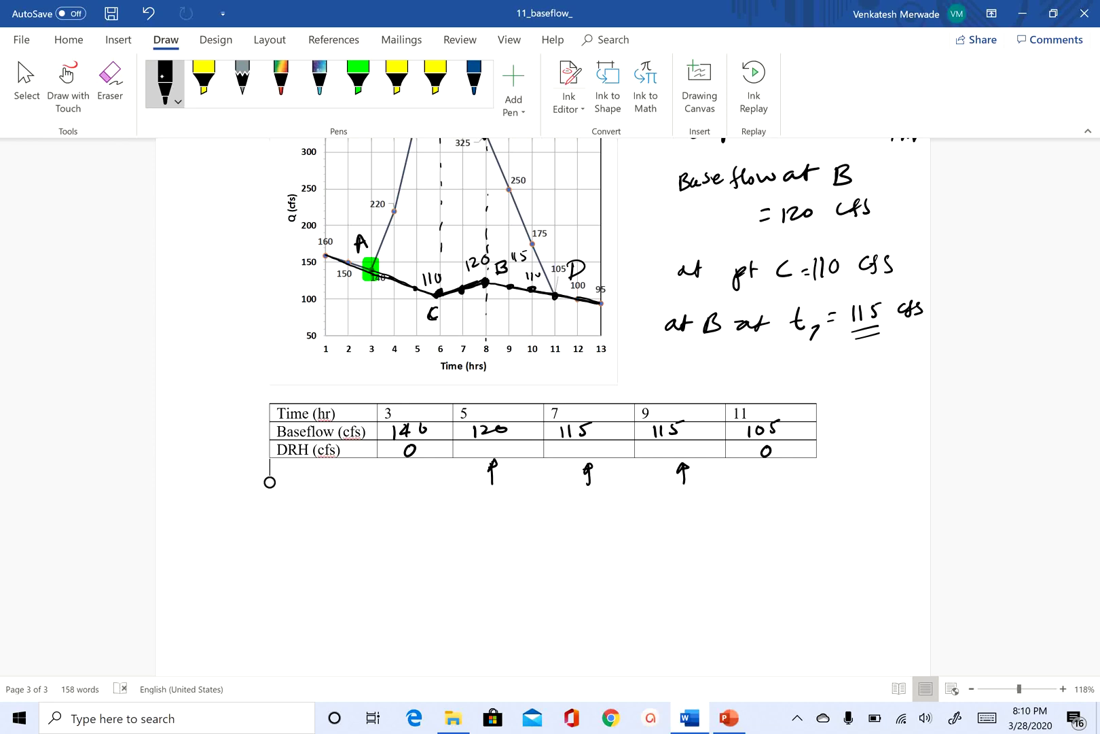
- Write '350 − 115 =' below the table and enter 235 as the DRH for hour 7
{"action": "scroll", "coordinate": [270, 483], "scroll_direction": "up", "scroll_amount": 2}
{"action": "scroll", "coordinate": [544, 408], "scroll_direction": "up", "scroll_amount": 1}
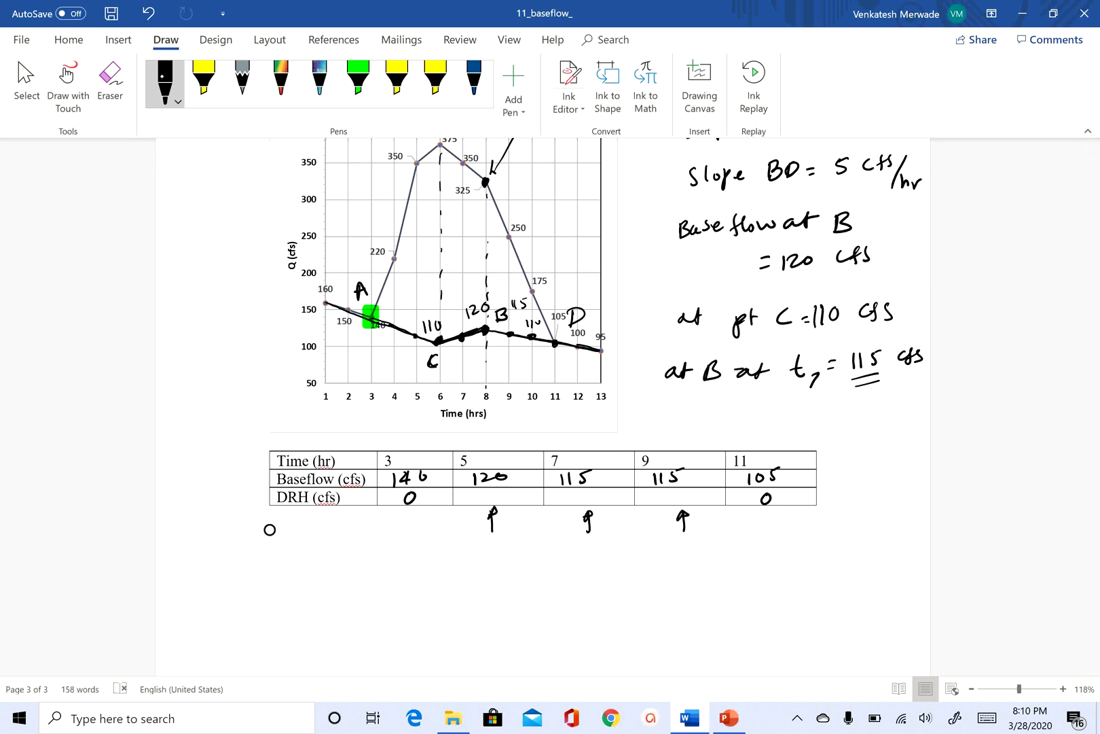
{"action": "scroll", "coordinate": [269, 529], "scroll_direction": "up", "scroll_amount": 1}
{"action": "scroll", "coordinate": [544, 407], "scroll_direction": "down", "scroll_amount": 1}
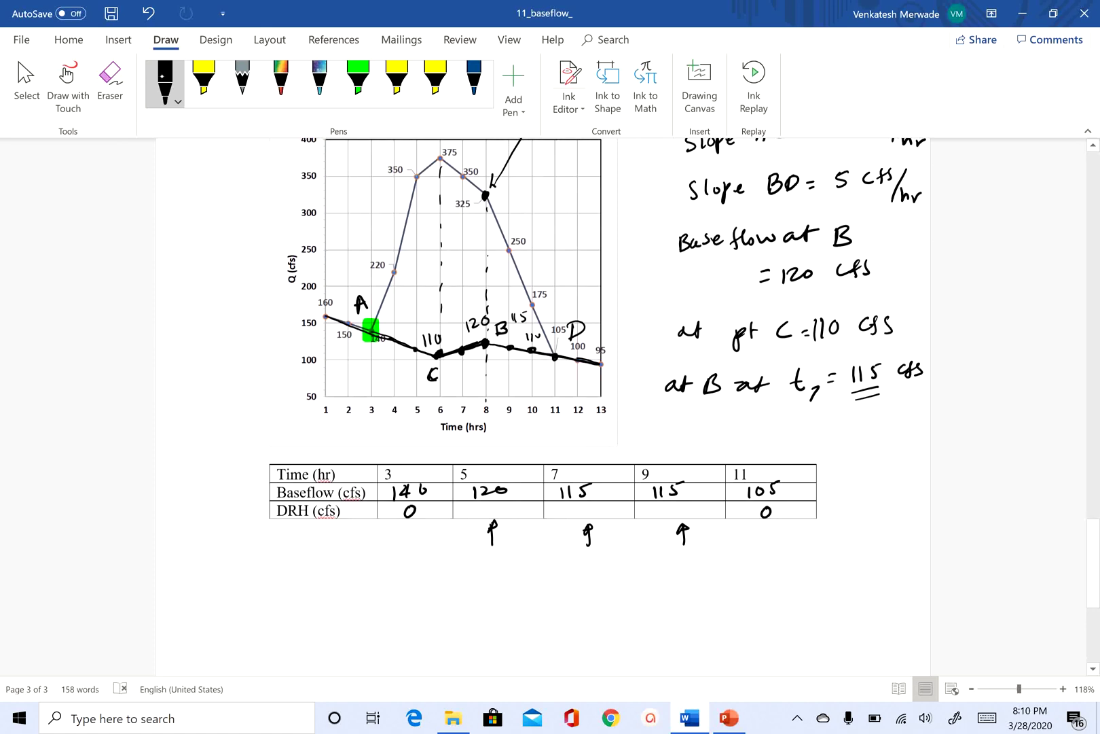
{"action": "mouse_move", "coordinate": [549, 564]}
{"action": "left_mouse_down"}
{"action": "mouse_move", "coordinate": [549, 583]}
{"action": "mouse_move", "coordinate": [606, 567]}
{"action": "left_mouse_up"}
{"action": "left_click_drag", "start_coordinate": [611, 561], "coordinate": [620, 572]}
{"action": "mouse_move", "coordinate": [629, 561]}
{"action": "left_mouse_down"}
{"action": "mouse_move", "coordinate": [633, 573]}
{"action": "mouse_move", "coordinate": [643, 556]}
{"action": "left_mouse_up"}
{"action": "left_click_drag", "start_coordinate": [538, 614], "coordinate": [547, 612]}
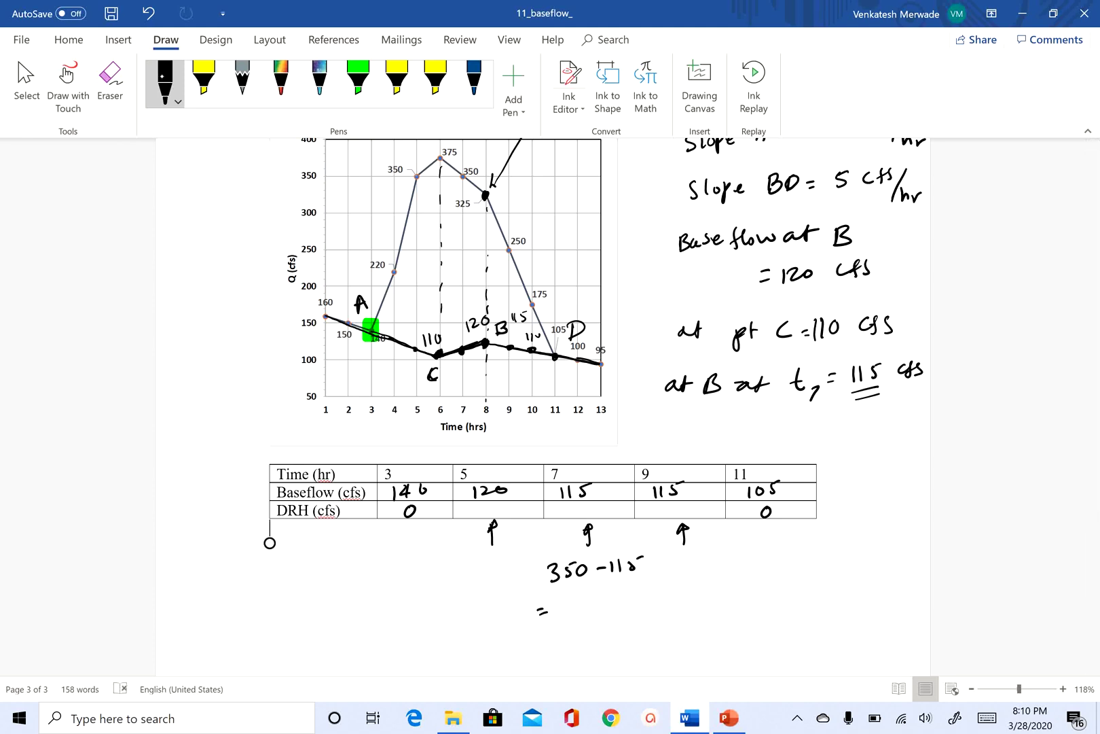
{"action": "left_click_drag", "start_coordinate": [554, 507], "coordinate": [592, 517]}
- Shade the baseflow area below the separation line yellow and begin shading runoff green
{"action": "left_click", "coordinate": [397, 81]}
{"action": "mouse_move", "coordinate": [366, 350]}
{"action": "left_mouse_down"}
{"action": "mouse_move", "coordinate": [438, 370]}
{"action": "mouse_move", "coordinate": [348, 334]}
{"action": "mouse_move", "coordinate": [333, 368]}
{"action": "mouse_move", "coordinate": [404, 386]}
{"action": "mouse_move", "coordinate": [436, 372]}
{"action": "mouse_move", "coordinate": [465, 383]}
{"action": "mouse_move", "coordinate": [482, 377]}
{"action": "mouse_move", "coordinate": [483, 359]}
{"action": "mouse_move", "coordinate": [513, 361]}
{"action": "mouse_move", "coordinate": [587, 371]}
{"action": "mouse_move", "coordinate": [594, 393]}
{"action": "mouse_move", "coordinate": [496, 383]}
{"action": "mouse_move", "coordinate": [476, 393]}
{"action": "left_mouse_up"}
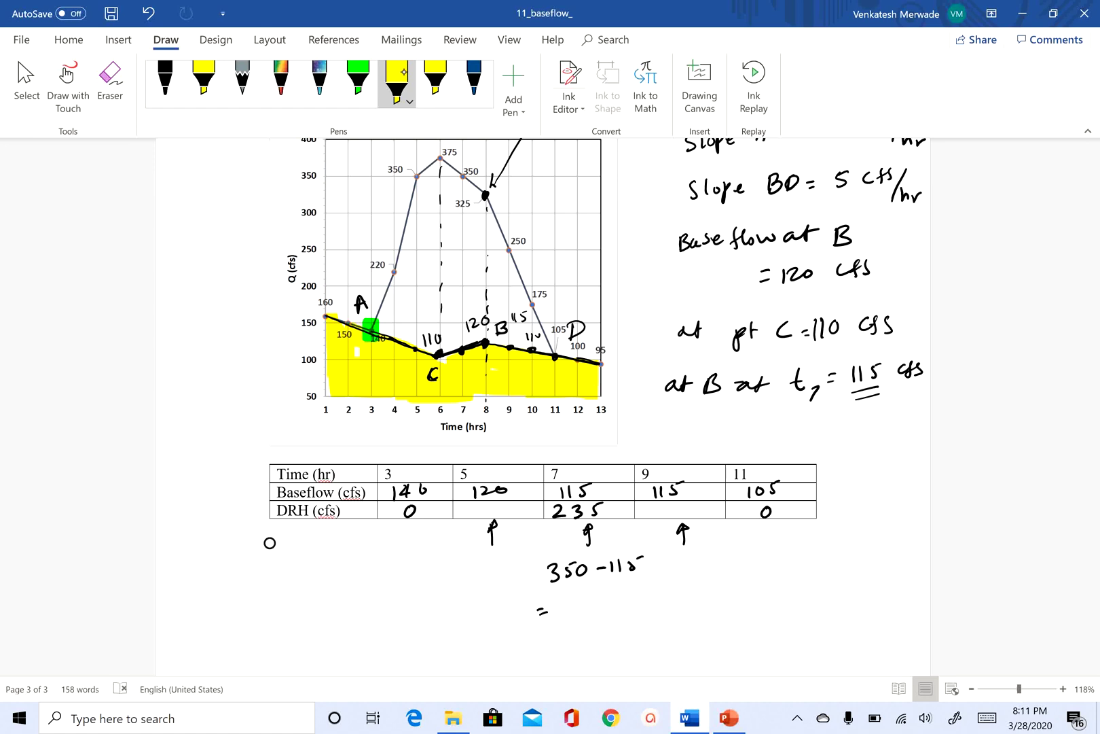
{"action": "left_click", "coordinate": [358, 78]}
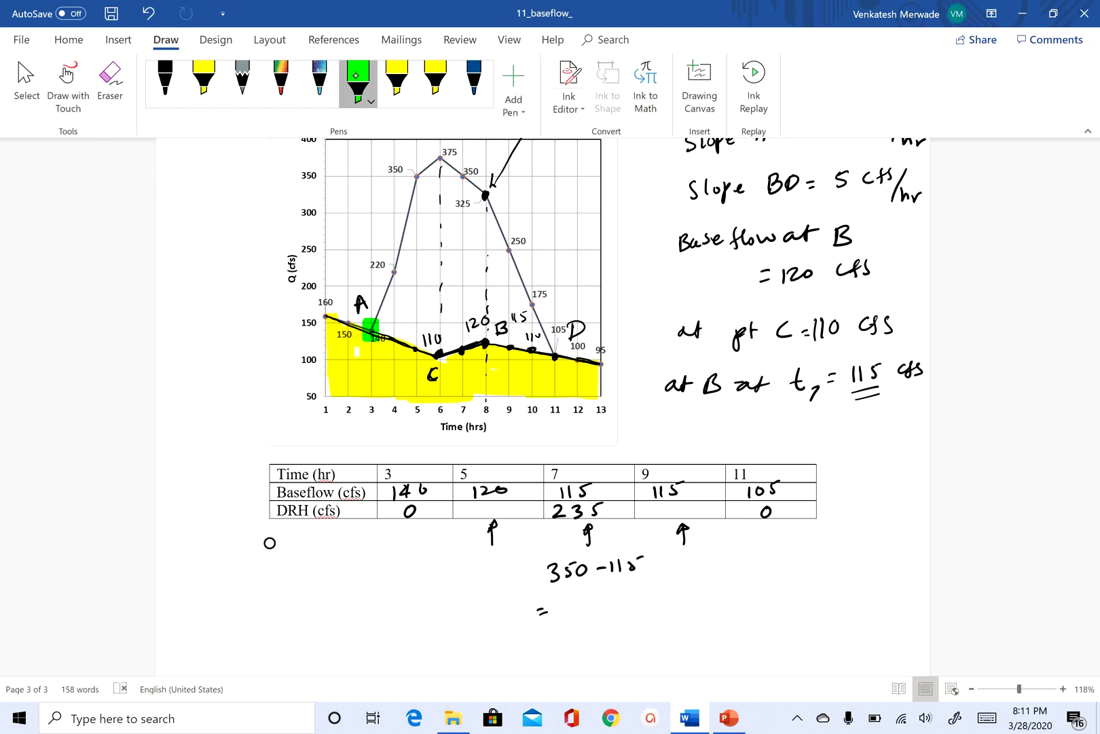
{"action": "mouse_move", "coordinate": [428, 268]}
{"action": "left_mouse_down"}
{"action": "mouse_move", "coordinate": [415, 306]}
{"action": "mouse_move", "coordinate": [415, 204]}
{"action": "mouse_move", "coordinate": [438, 167]}
{"action": "mouse_move", "coordinate": [410, 245]}
{"action": "mouse_move", "coordinate": [404, 232]}
{"action": "left_mouse_up"}
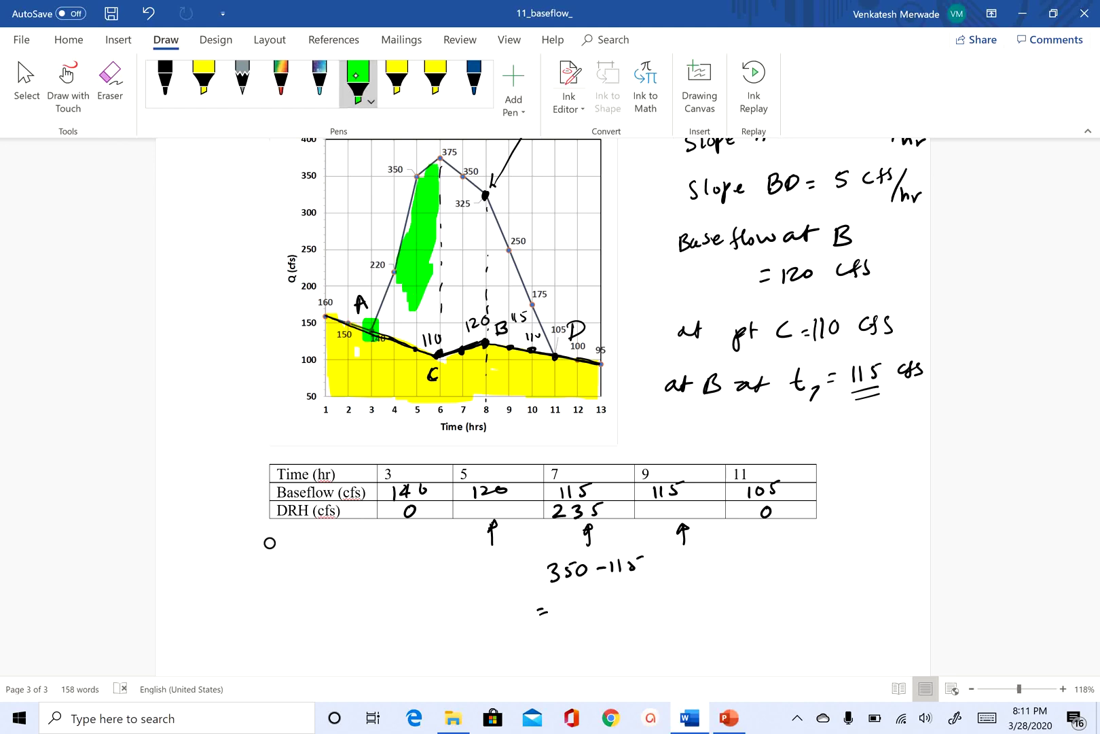
- Fill the rest of the direct runoff area, including the falling-limb strip, with green
{"action": "mouse_move", "coordinate": [401, 277]}
{"action": "left_mouse_down"}
{"action": "mouse_move", "coordinate": [391, 324]}
{"action": "mouse_move", "coordinate": [542, 343]}
{"action": "mouse_move", "coordinate": [475, 217]}
{"action": "mouse_move", "coordinate": [503, 251]}
{"action": "mouse_move", "coordinate": [448, 174]}
{"action": "mouse_move", "coordinate": [469, 320]}
{"action": "mouse_move", "coordinate": [438, 228]}
{"action": "mouse_move", "coordinate": [445, 190]}
{"action": "mouse_move", "coordinate": [454, 313]}
{"action": "mouse_move", "coordinate": [430, 299]}
{"action": "left_mouse_up"}
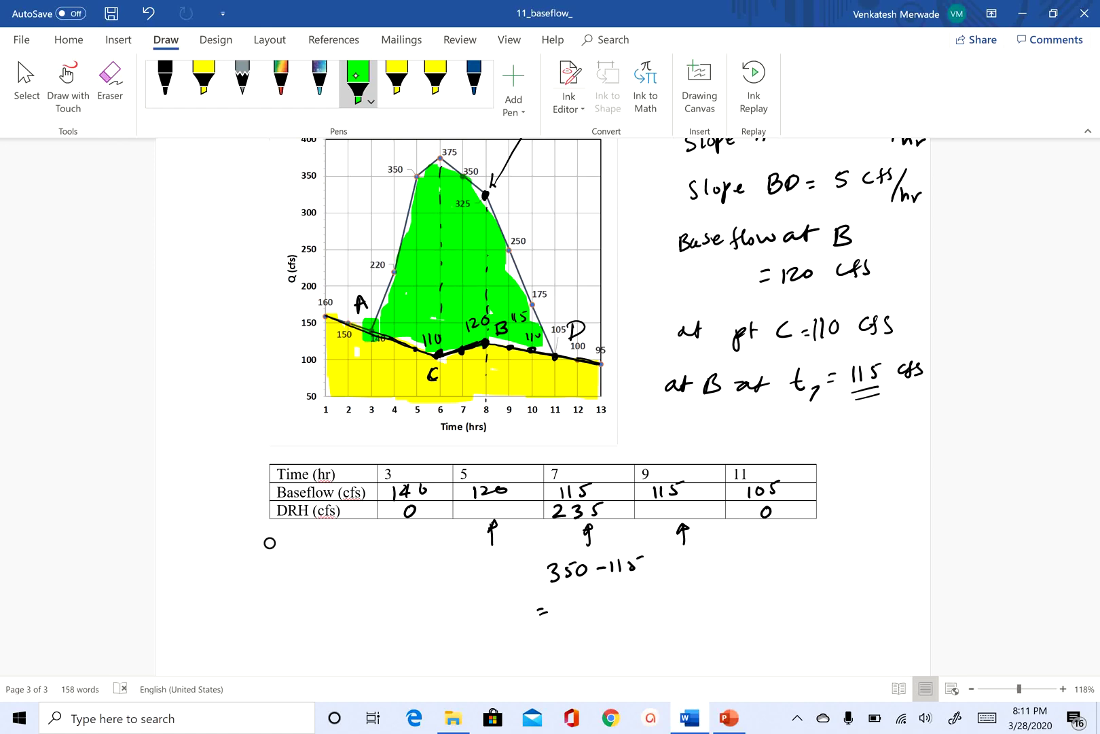
{"action": "left_click_drag", "start_coordinate": [506, 255], "coordinate": [521, 285]}
{"action": "left_click_drag", "start_coordinate": [543, 332], "coordinate": [541, 347]}
{"action": "left_click_drag", "start_coordinate": [408, 337], "coordinate": [425, 347]}
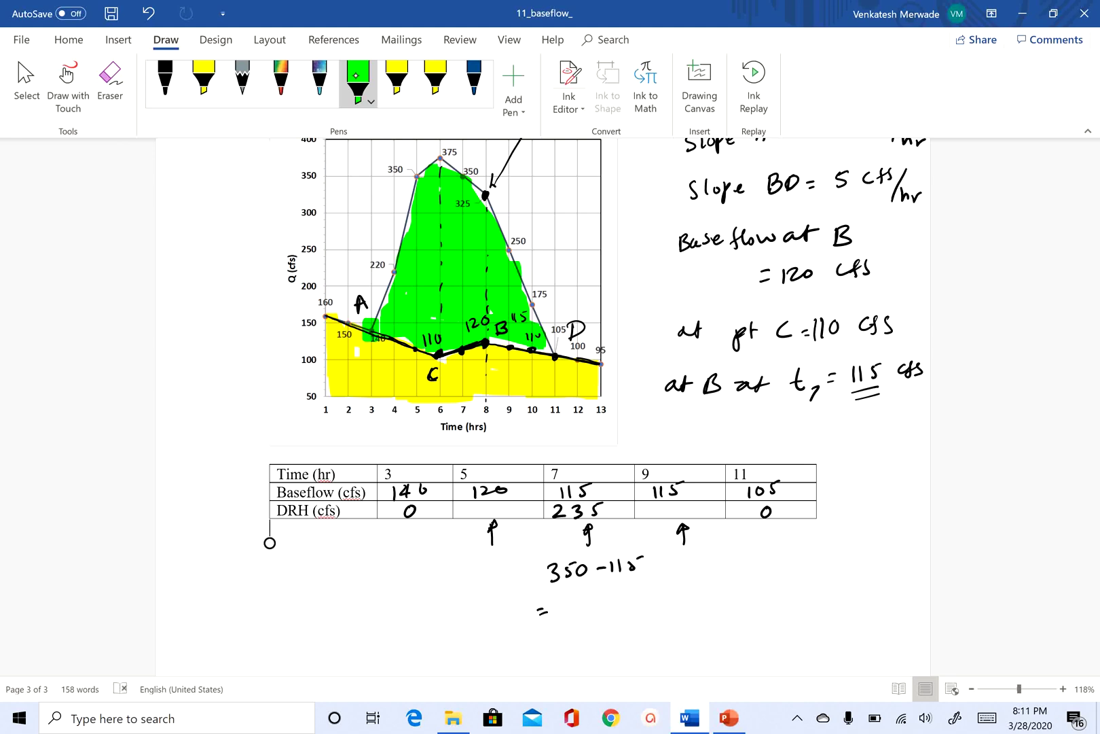